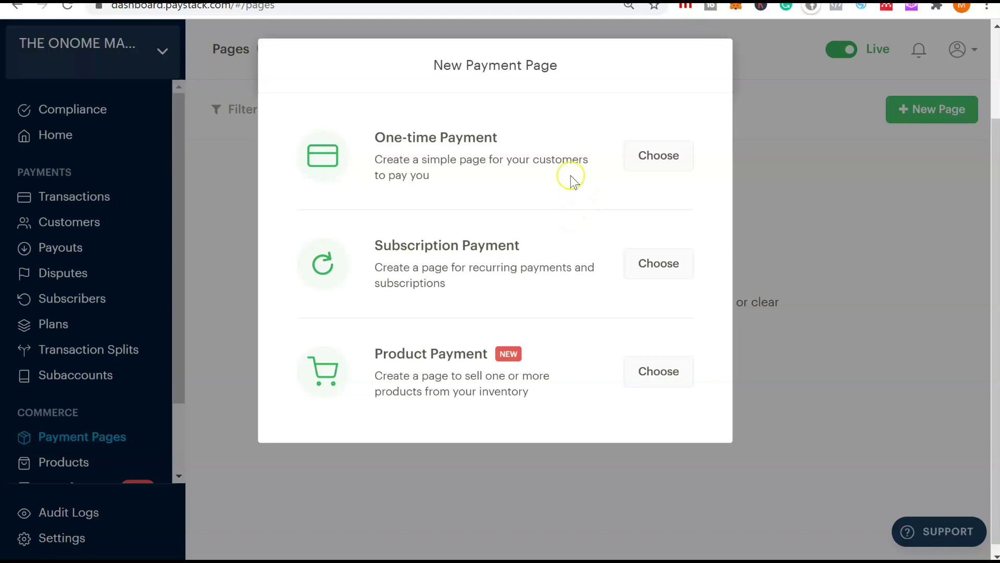
# - Start a one-time payment page and name it "30-Day Affiliate Challenge Product"
pyautogui.click(652, 165)
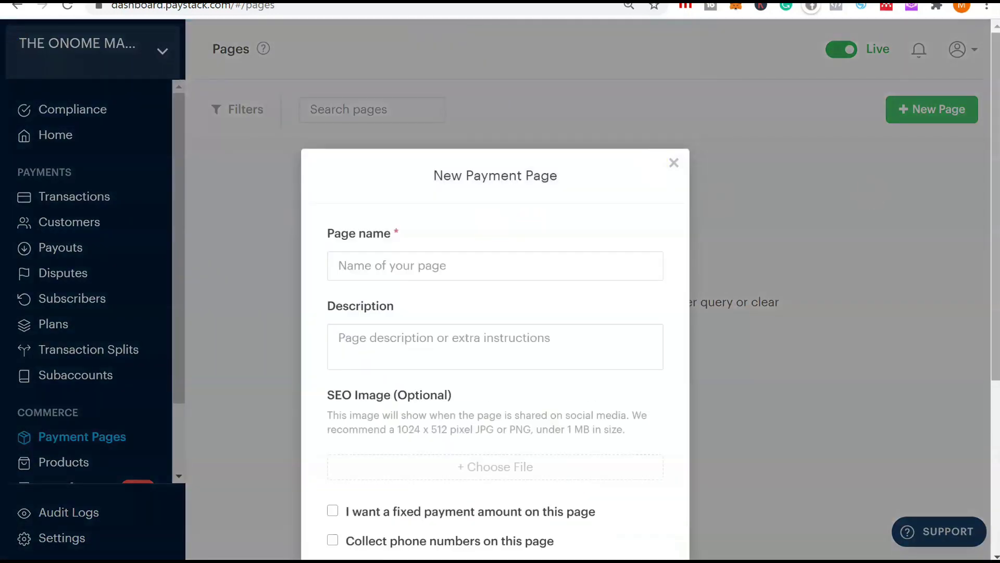
pyautogui.click(467, 153)
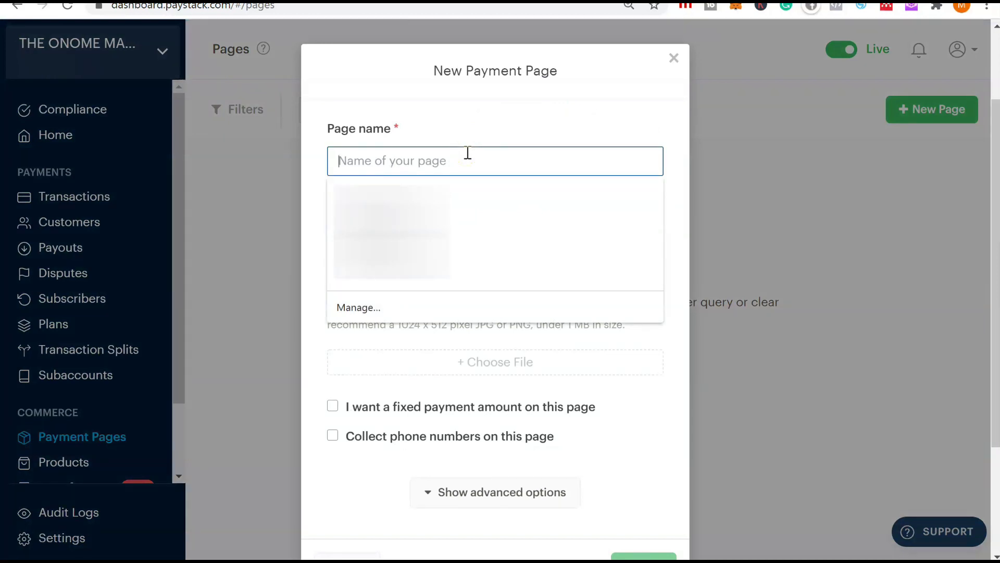
pyautogui.write('30-')
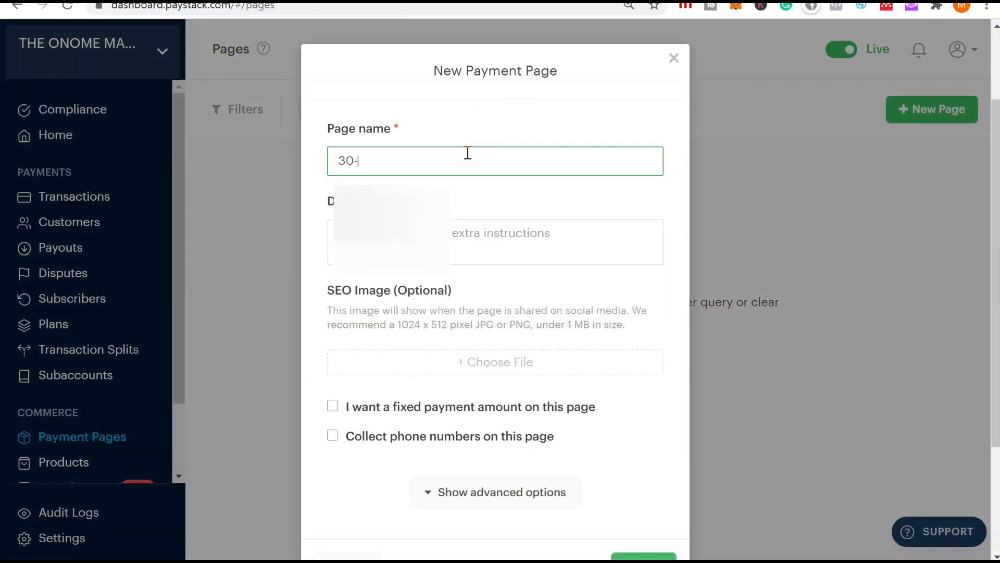
pyautogui.write('Day Affiliate Challenge Product')
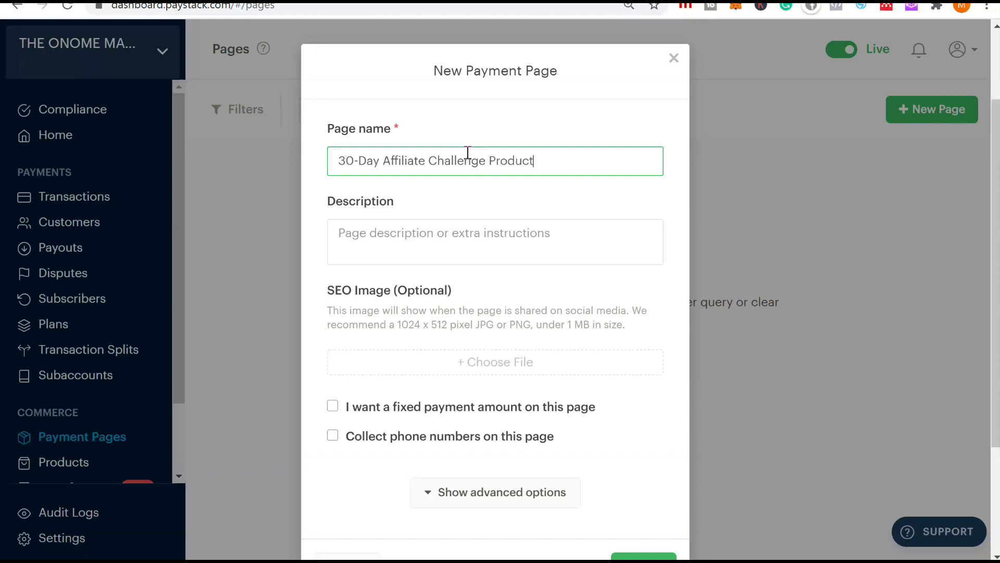
# - Enter the page description "How to make money online as an Affiliate using FREE social media account"
pyautogui.click(410, 247)
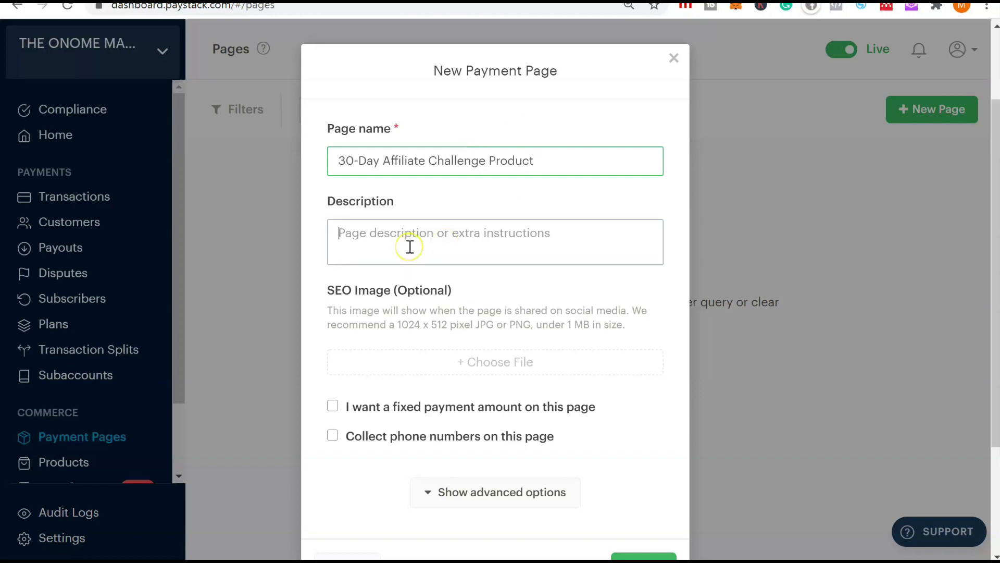
pyautogui.write('How to make money online as')
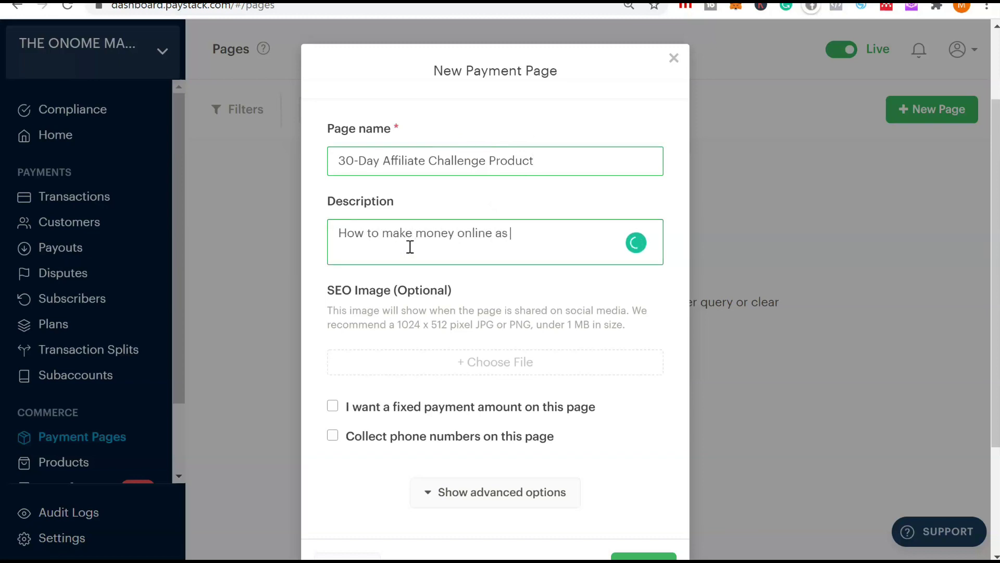
pyautogui.write(' an Affiliate u')
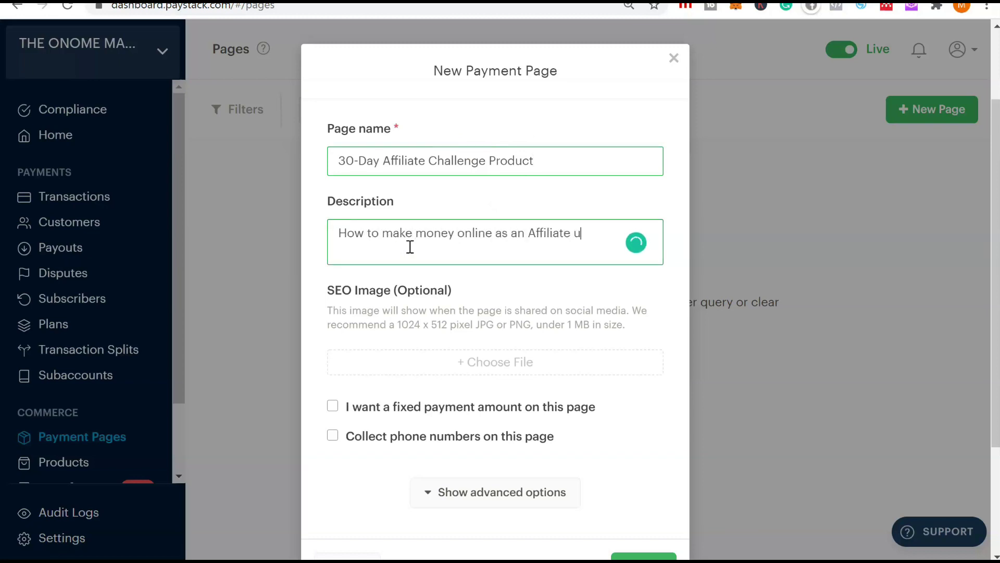
pyautogui.write('sing FREE soci')
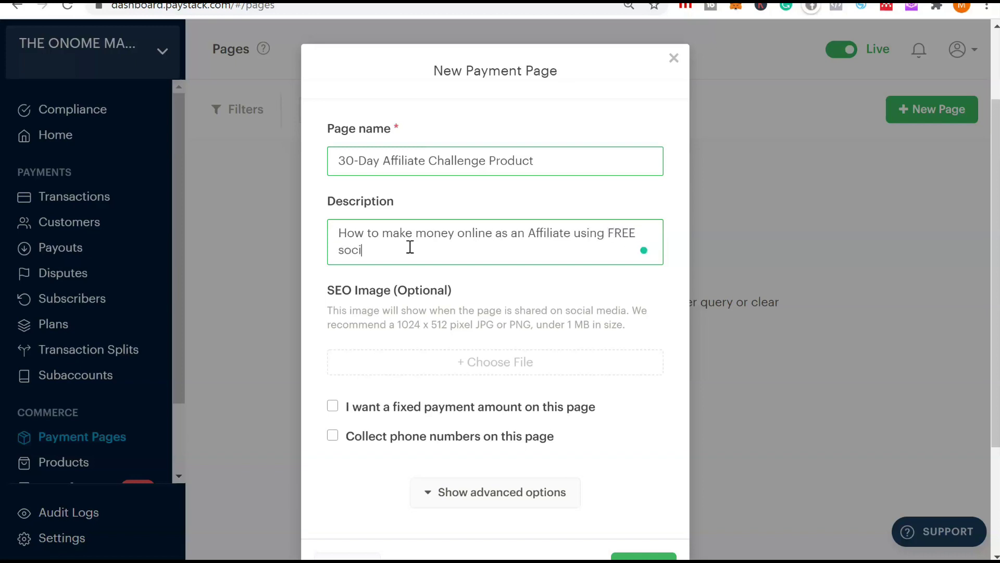
pyautogui.write('al media account')
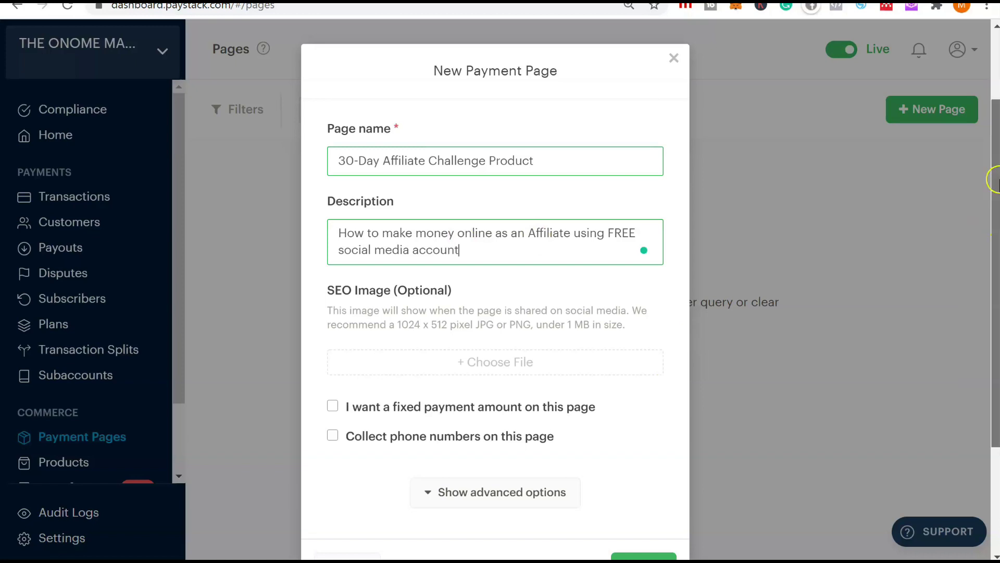
# - Enable a fixed payment amount of 25,000 and turn on phone number collection for the page
pyautogui.moveTo(995, 176); pyautogui.dragTo(989, 223)
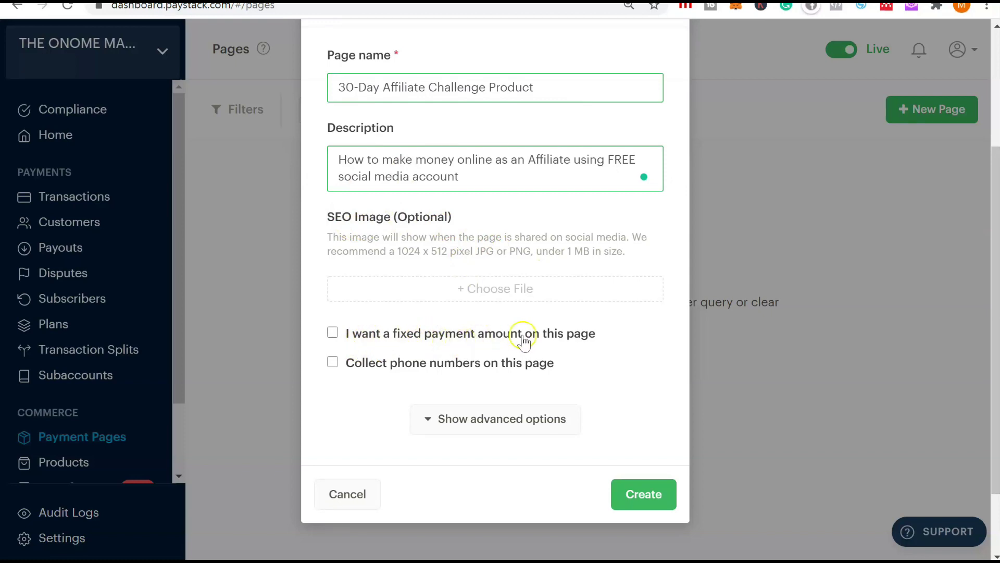
pyautogui.click(333, 334)
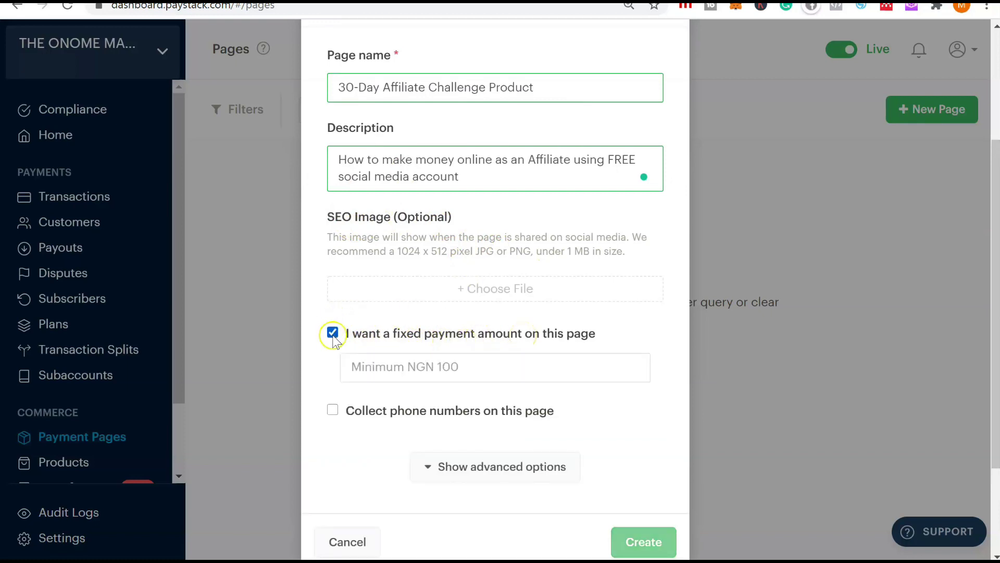
pyautogui.click(379, 368)
pyautogui.write('300')
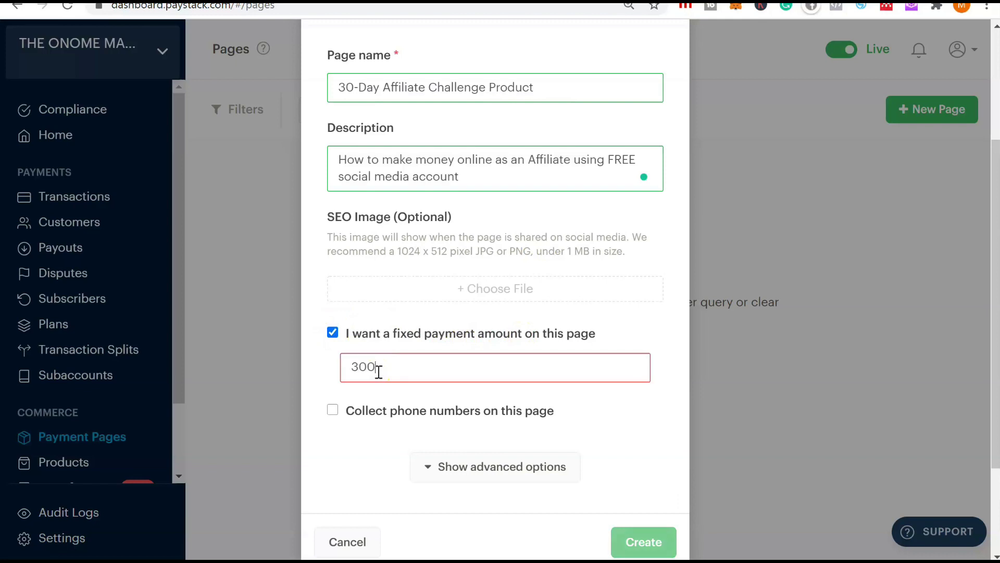
pyautogui.write('0')
pyautogui.press('BackSpace')
pyautogui.press('BackSpace')
pyautogui.press('BackSpace')
pyautogui.press('BackSpace')
pyautogui.write('250,000')
pyautogui.click(355, 478)
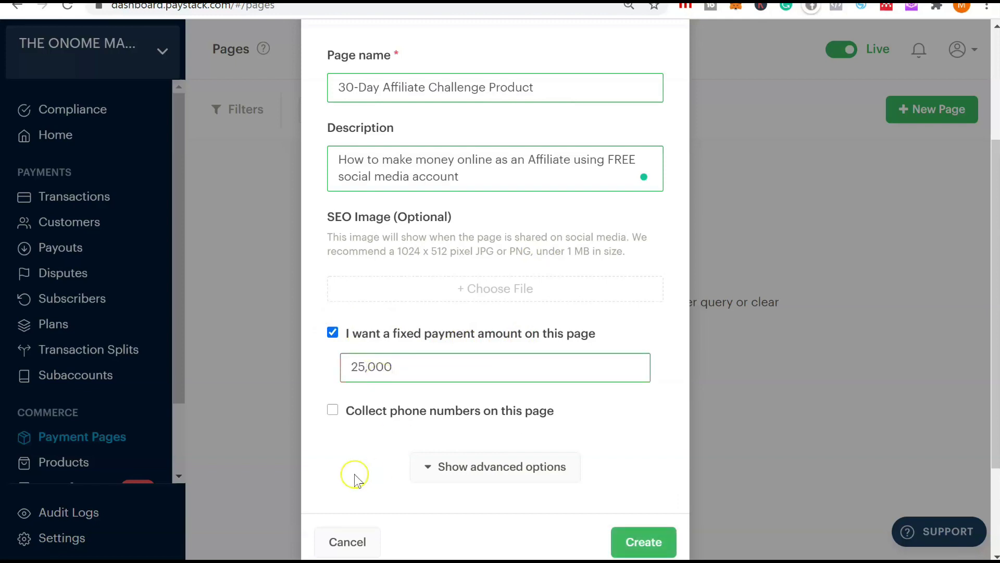
pyautogui.click(333, 411)
# - Show the advanced options and set the page's custom link ending to "aff30day"
pyautogui.click(514, 484)
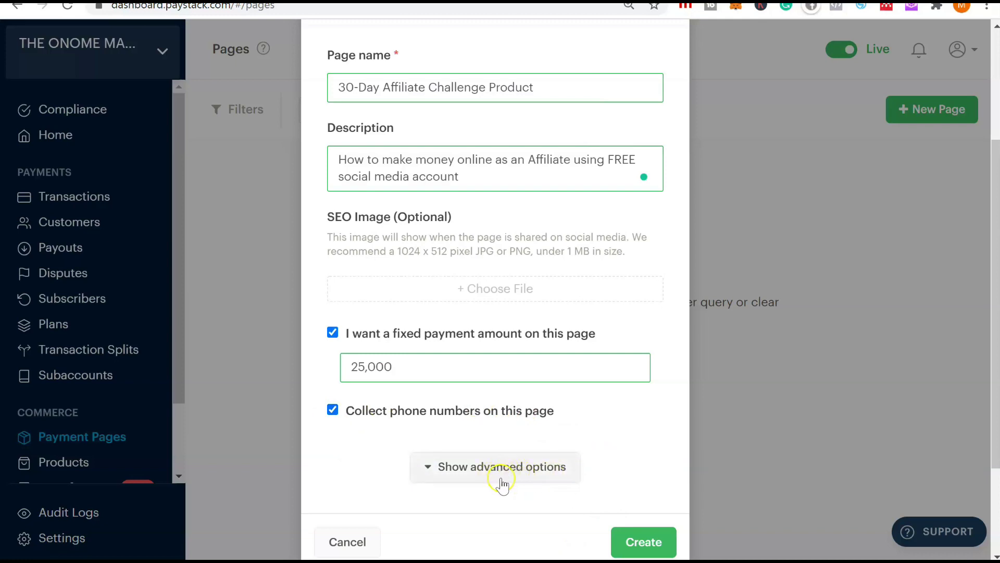
pyautogui.click(537, 483)
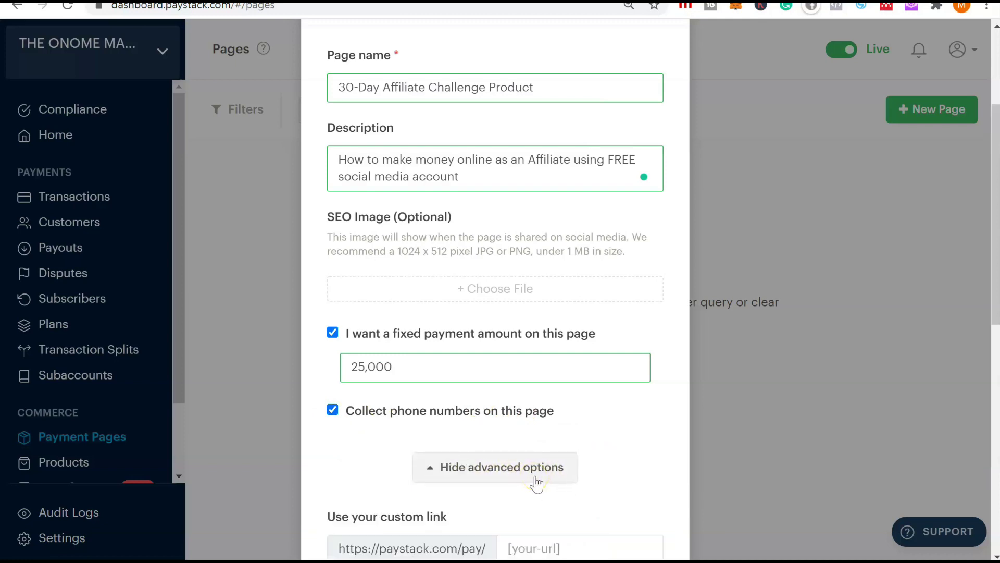
pyautogui.moveTo(996, 224); pyautogui.dragTo(996, 399)
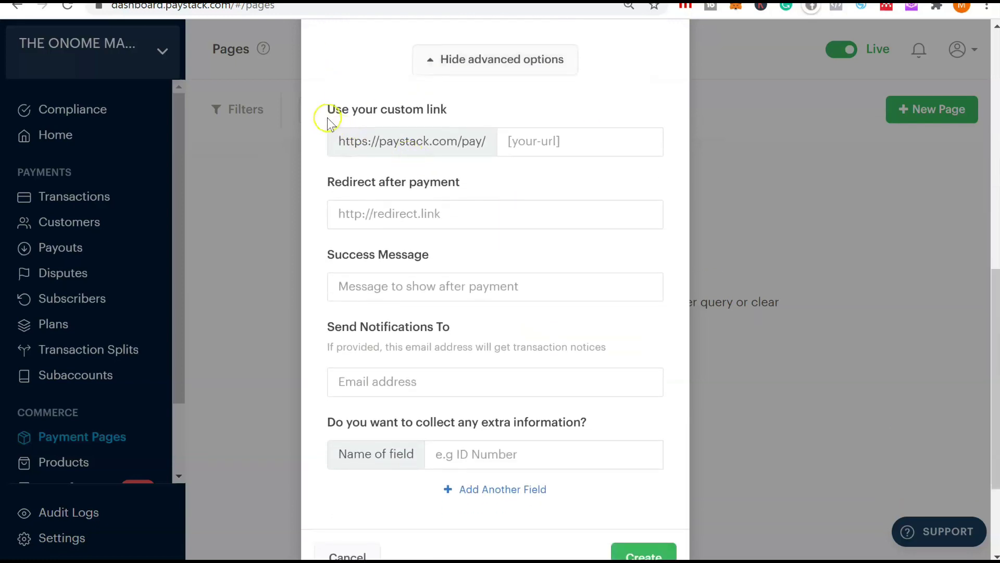
pyautogui.click(512, 146)
pyautogui.write('affsucce')
pyautogui.press('BackSpace')
pyautogui.press('BackSpace')
pyautogui.press('BackSpace')
pyautogui.press('BackSpace')
pyautogui.press('BackSpace')
pyautogui.write('30day')
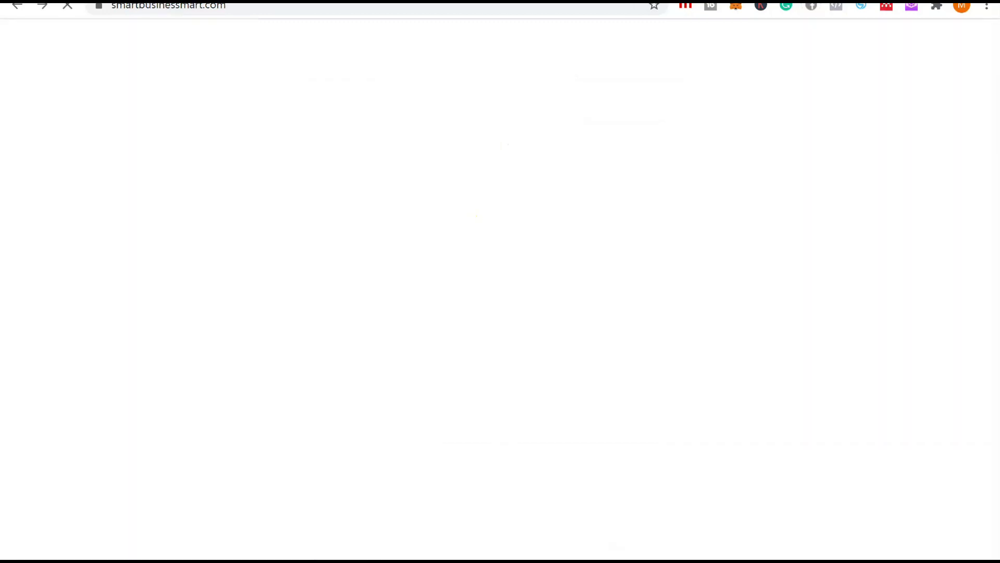
pyautogui.click(244, 11)
pyautogui.hotkey('ctrl', 'c')
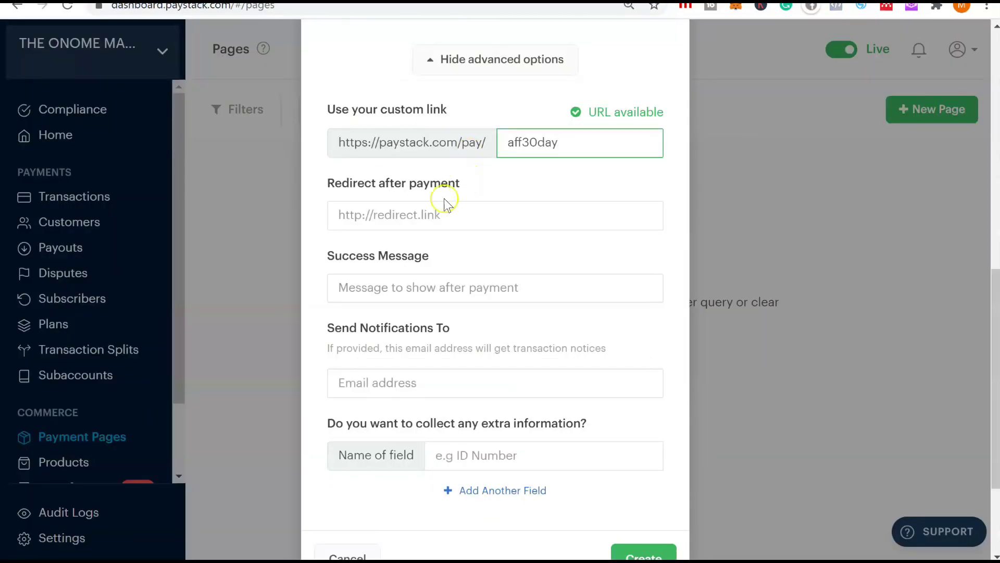
pyautogui.click(440, 208)
pyautogui.hotkey('ctrl', 'v')
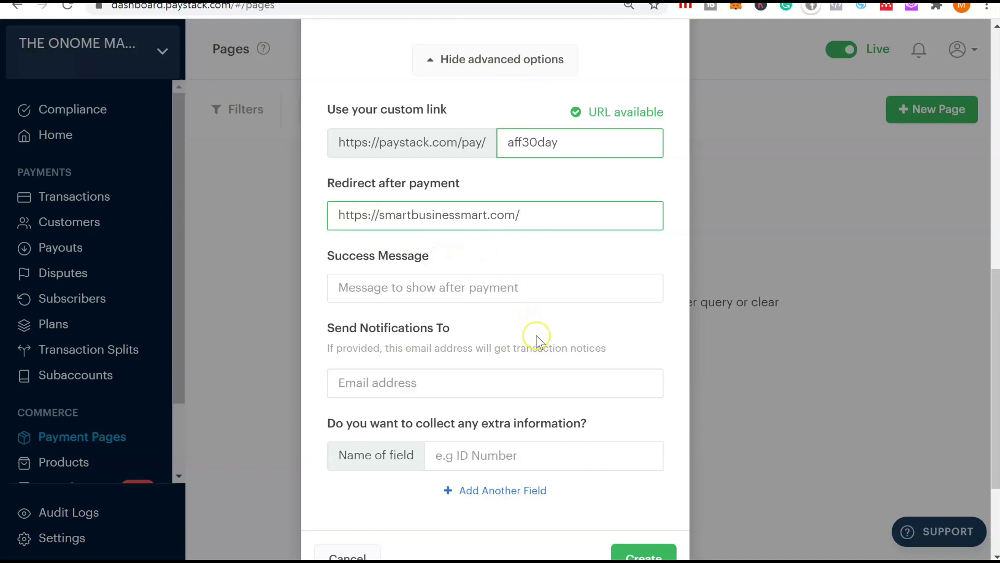
# - Set the success message to "Success! Your payment is successful"
pyautogui.click(484, 288)
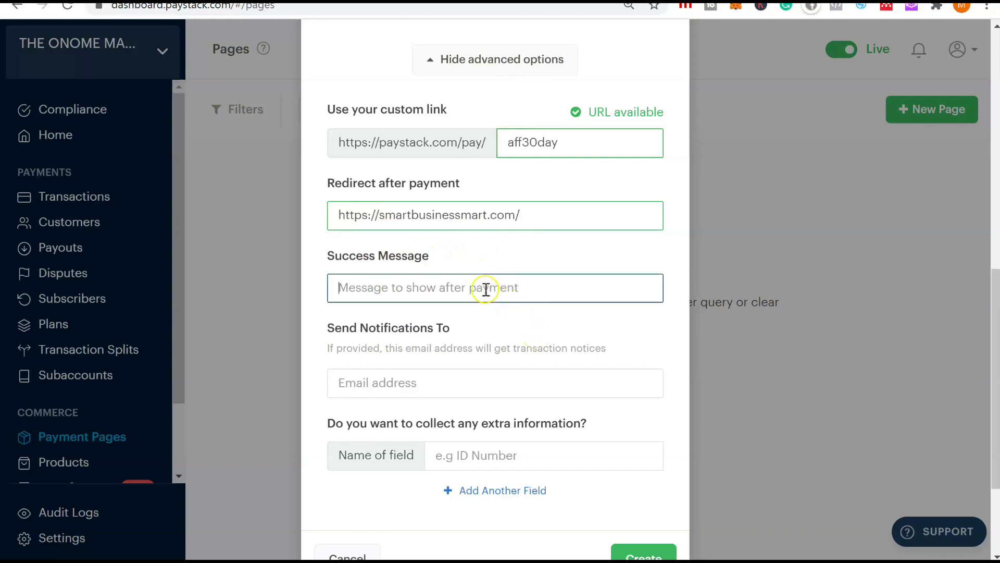
pyautogui.write('Success! Your payment is s')
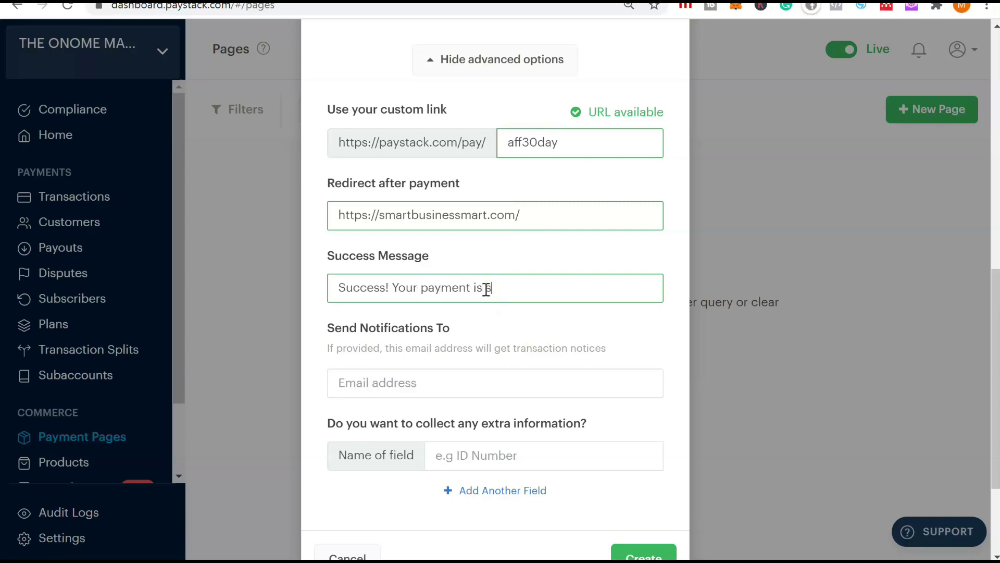
pyautogui.write('uccessful')
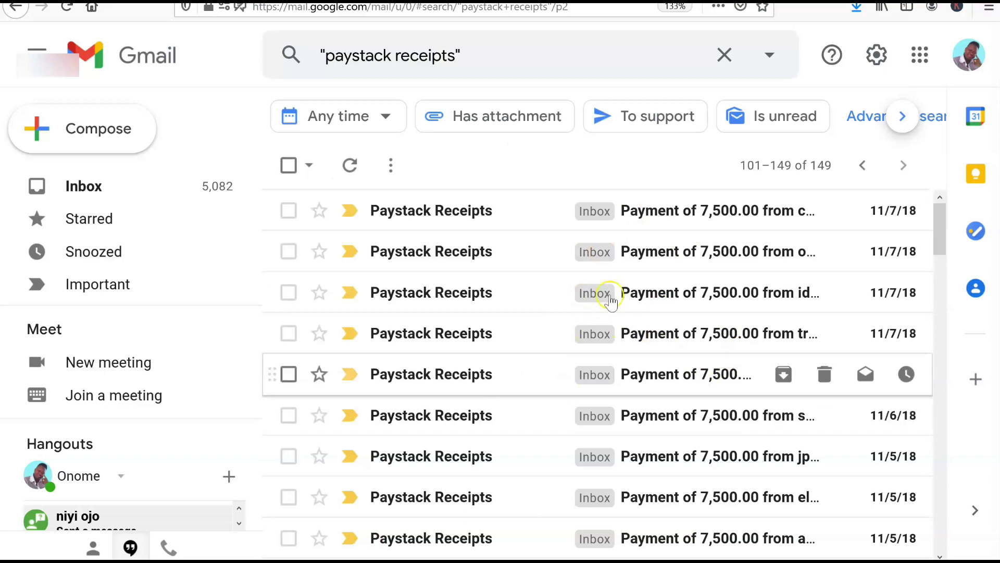
# - Look through the Paystack receipt e-mails in Gmail, and fill in the e-mail address that receives transaction notifications with the saved suggestion
pyautogui.moveTo(940, 223); pyautogui.dragTo(944, 500)
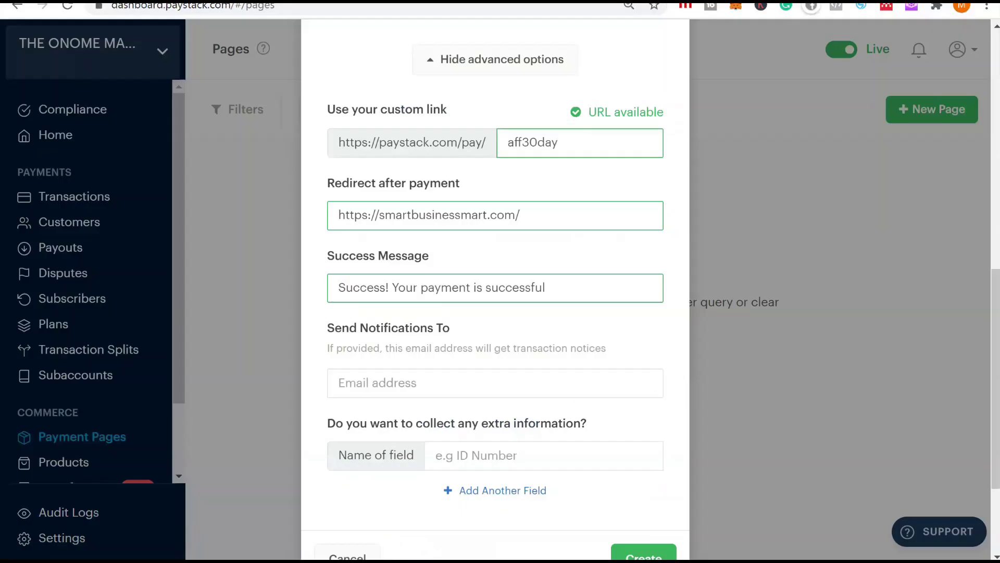
pyautogui.click(457, 387)
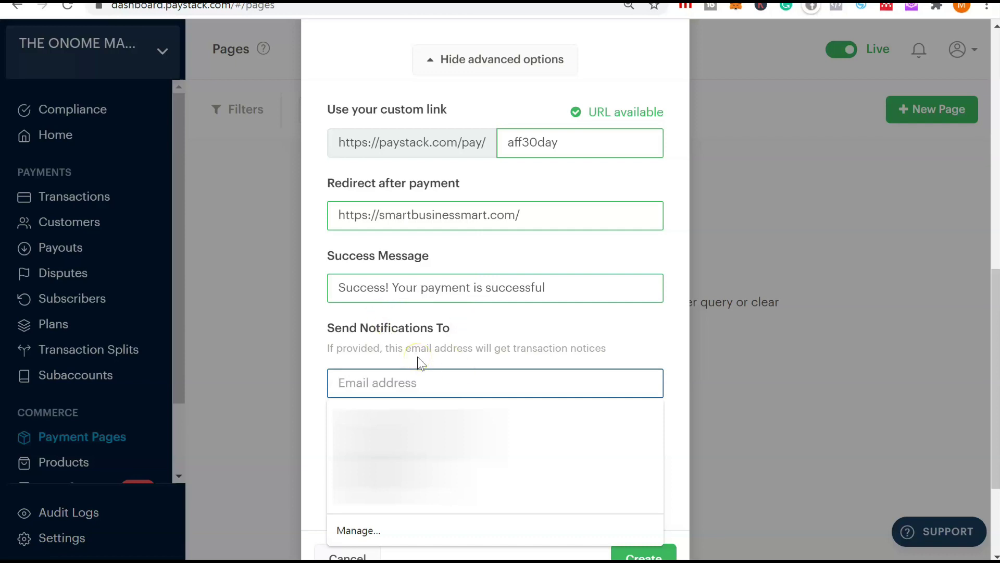
pyautogui.click(421, 414)
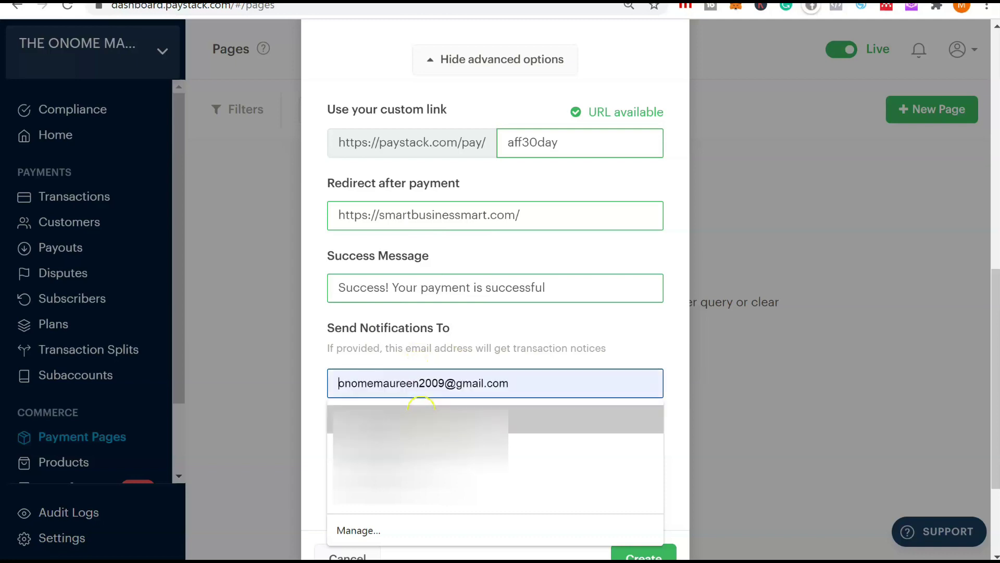
pyautogui.click(477, 396)
pyautogui.click(307, 375)
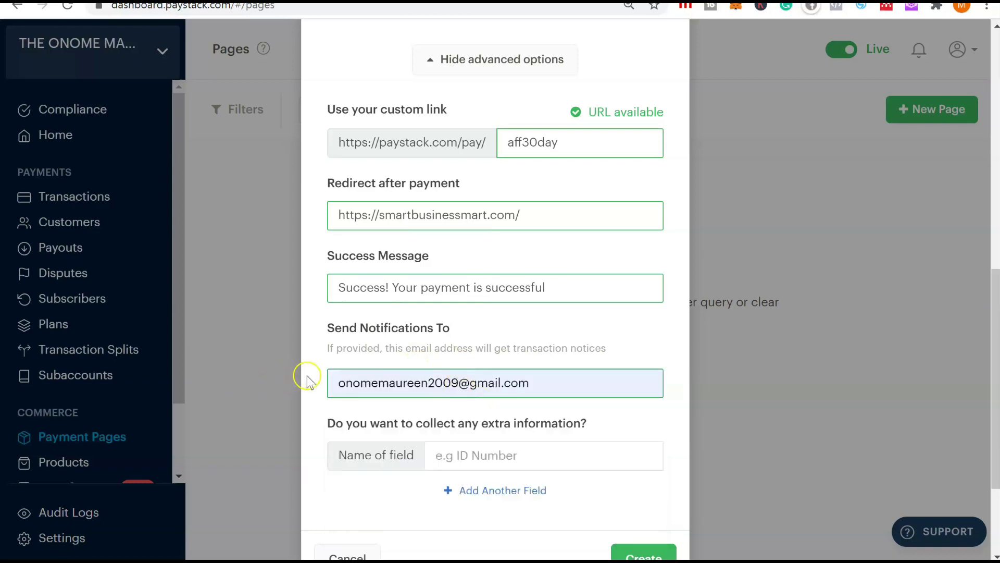
pyautogui.click(459, 381)
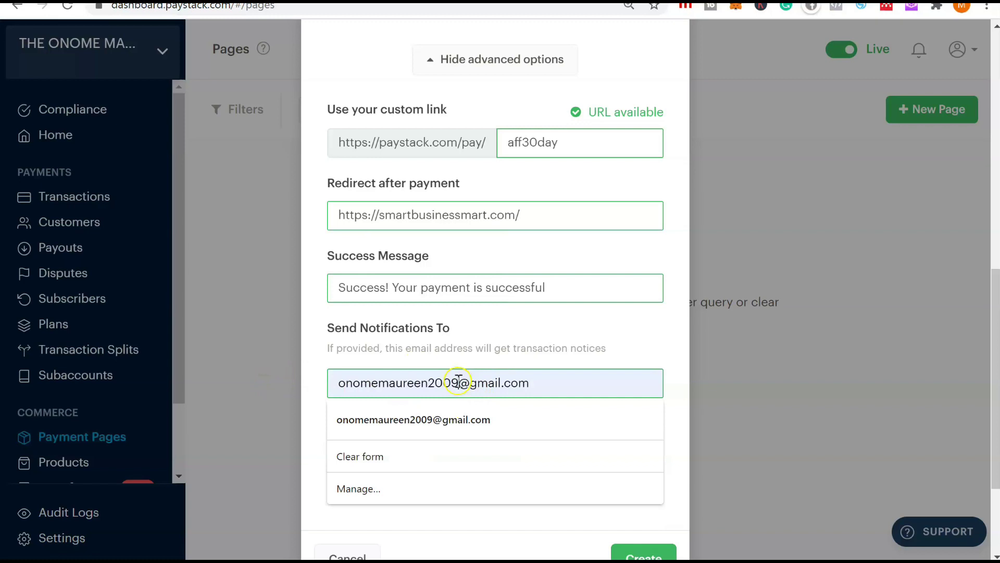
pyautogui.click(312, 353)
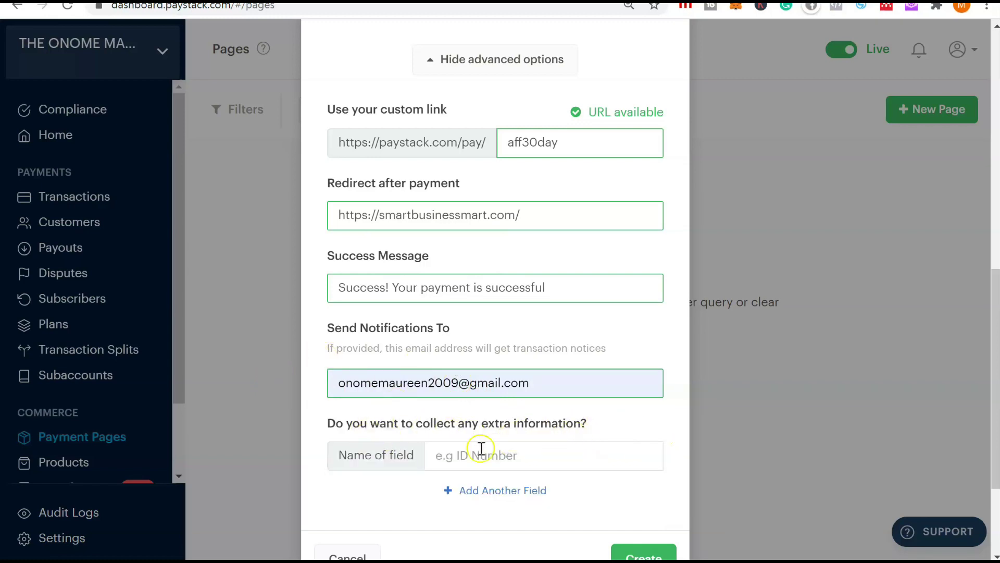
# - Add an extra information field named "Whatsapp Number" to collect from customers
pyautogui.click(495, 463)
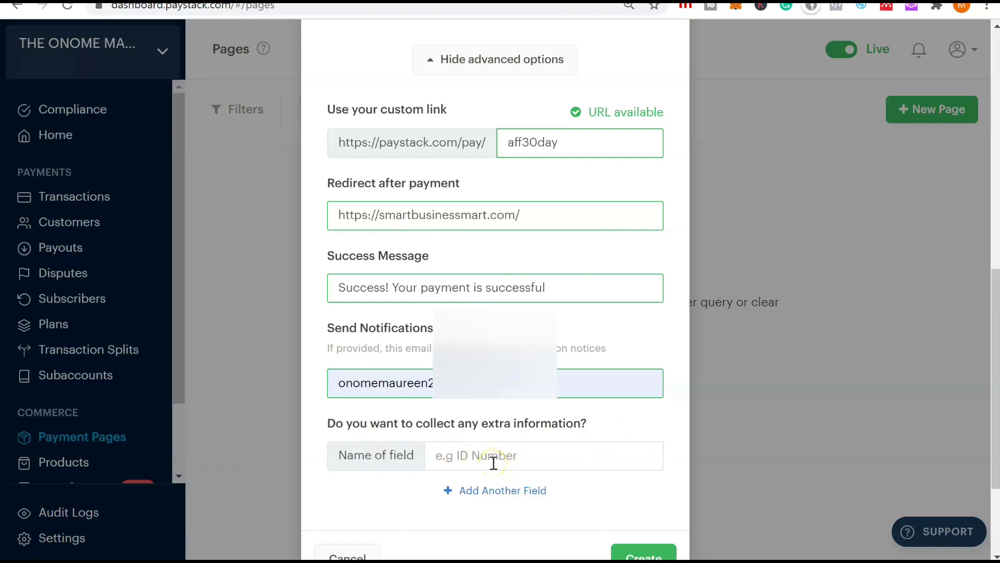
pyautogui.write('Whatsapp NUmber')
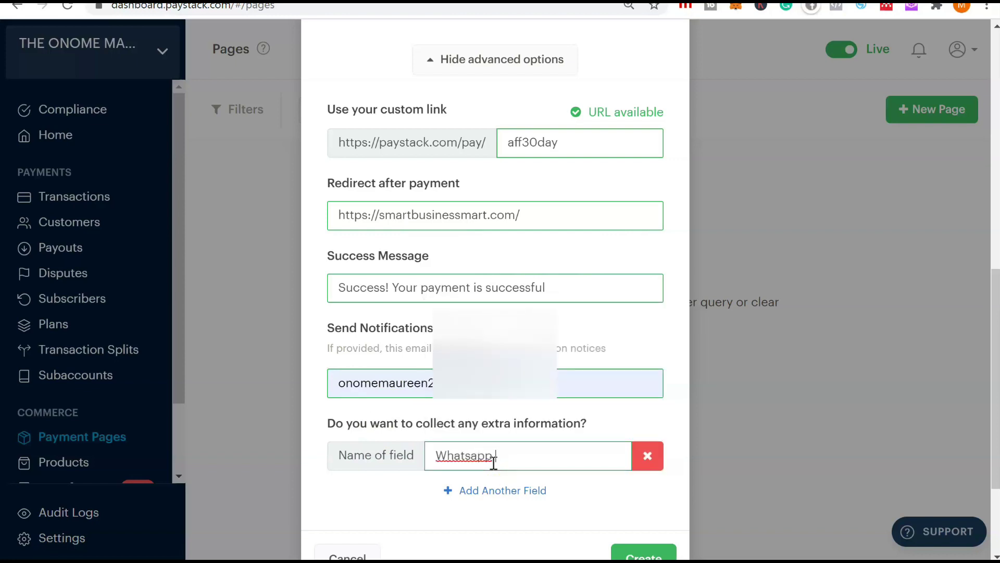
pyautogui.press('BackSpace')
pyautogui.press('BackSpace')
pyautogui.write('umber')
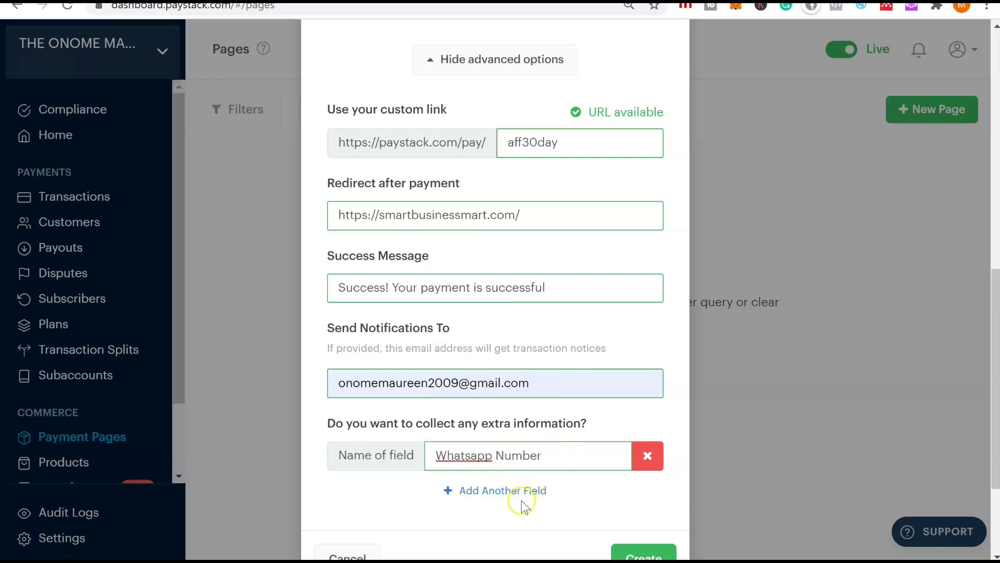
# - Add a second extra information field named "City of Residence"
pyautogui.click(517, 492)
pyautogui.scroll(-3, 503, 312)
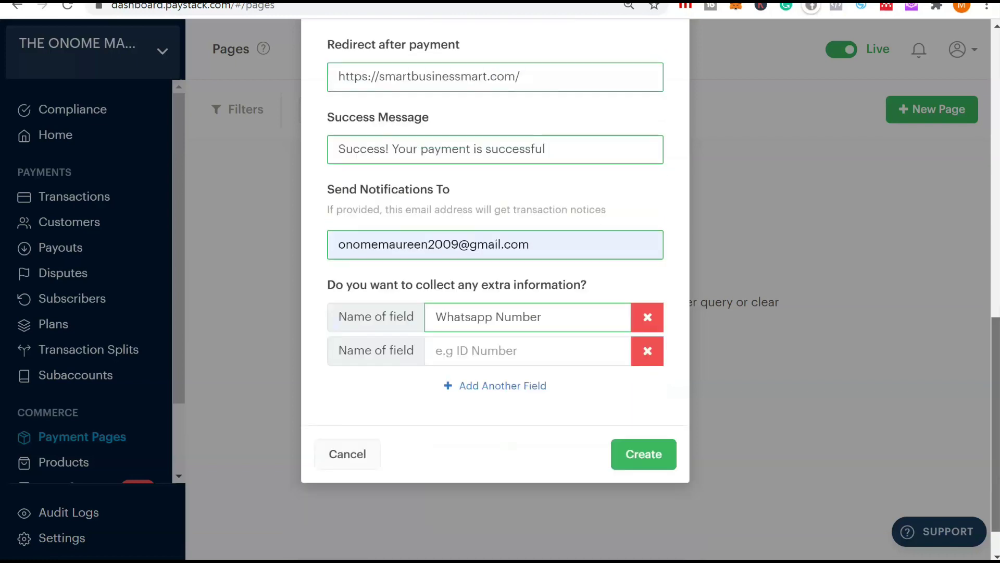
pyautogui.click(482, 337)
pyautogui.write('city')
pyautogui.press('BackSpace')
pyautogui.press('BackSpace')
pyautogui.write('City of Residence')
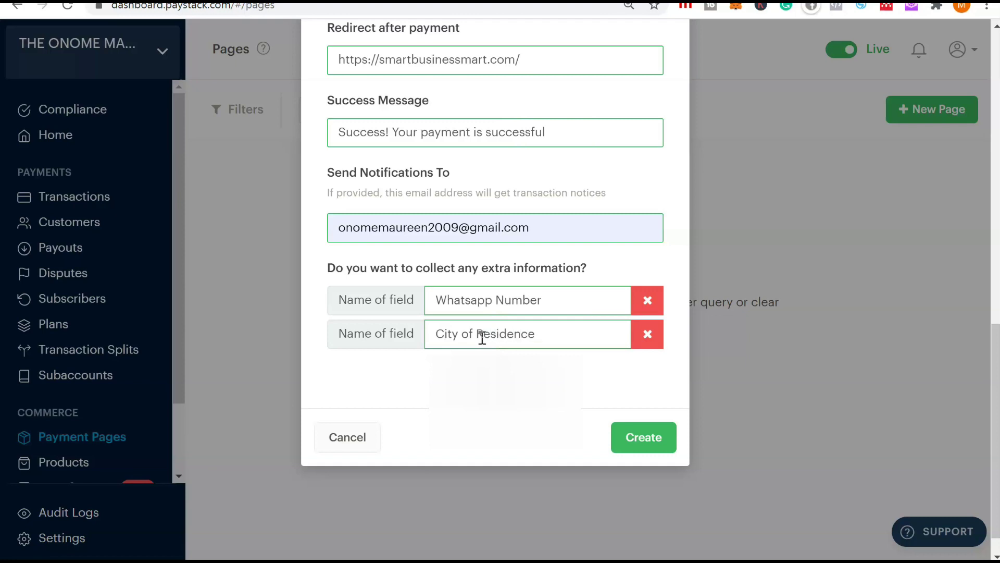
# - Create the payment page and select its shareable link
pyautogui.click(634, 444)
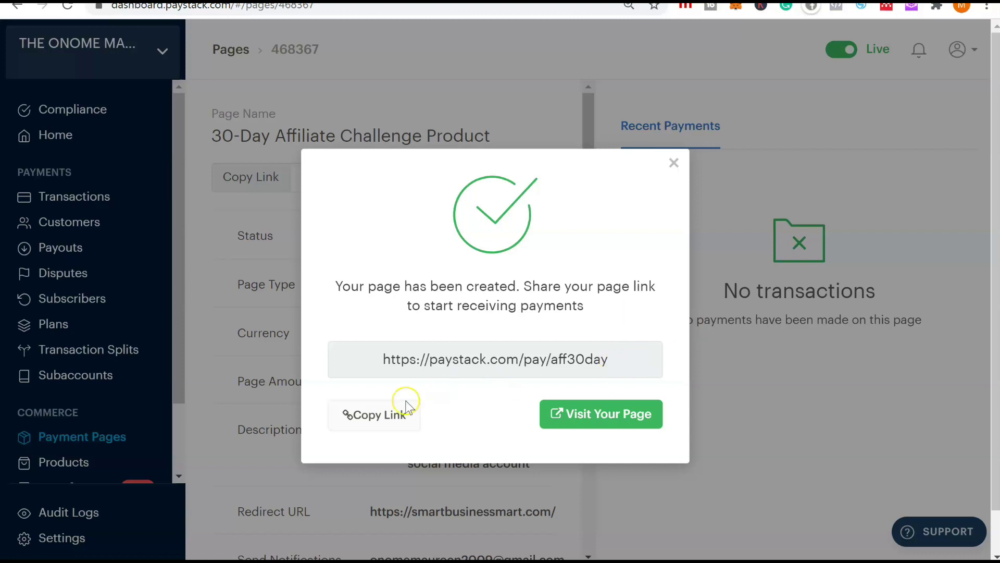
pyautogui.moveTo(385, 358); pyautogui.dragTo(599, 359)
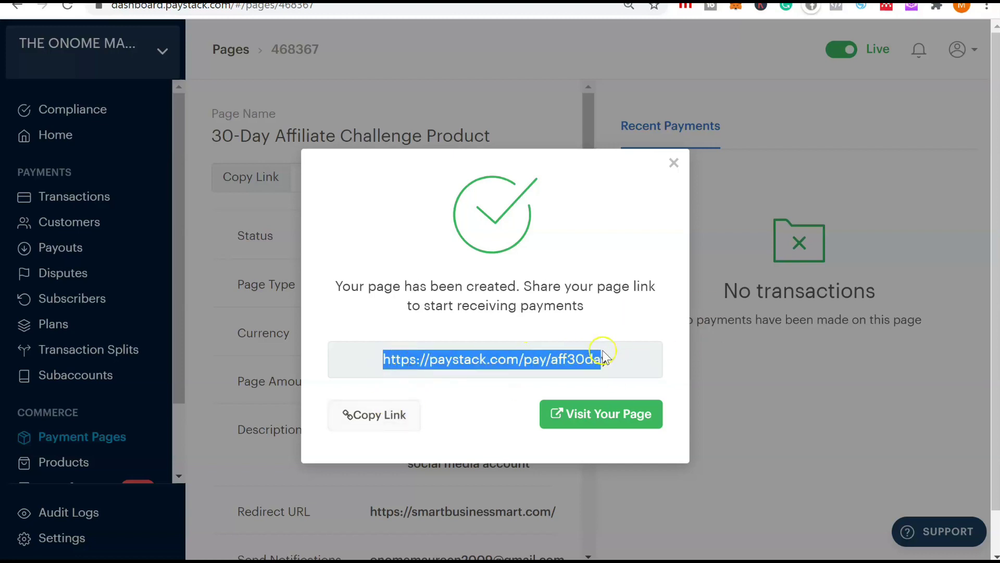
pyautogui.click(395, 417)
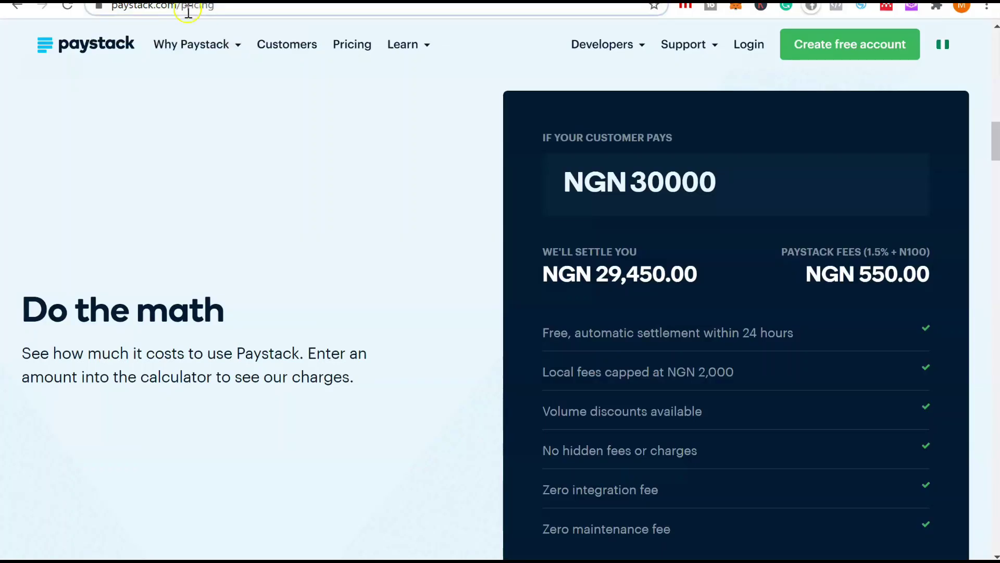
pyautogui.click(190, 14)
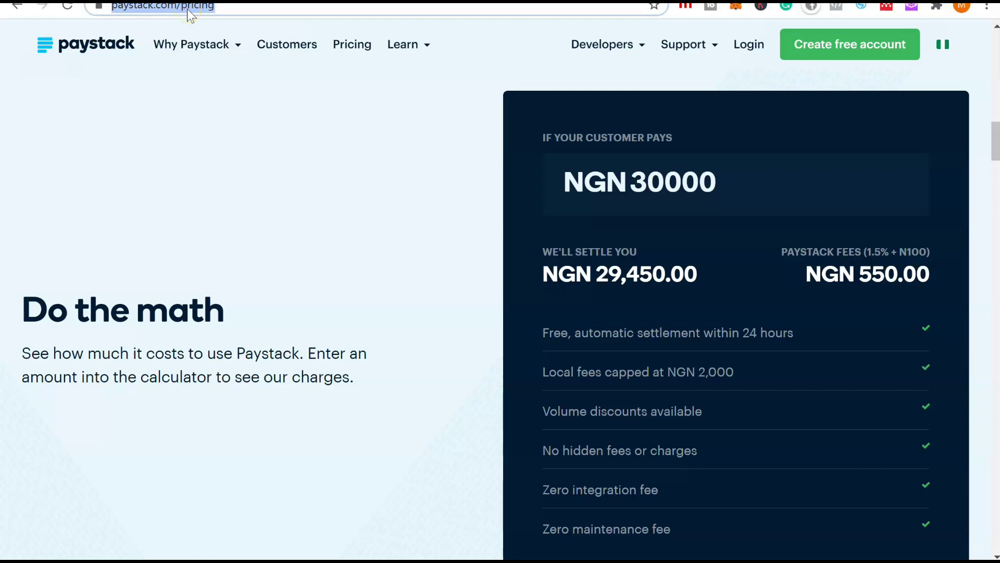
pyautogui.hotkey('ctrl', 'v')
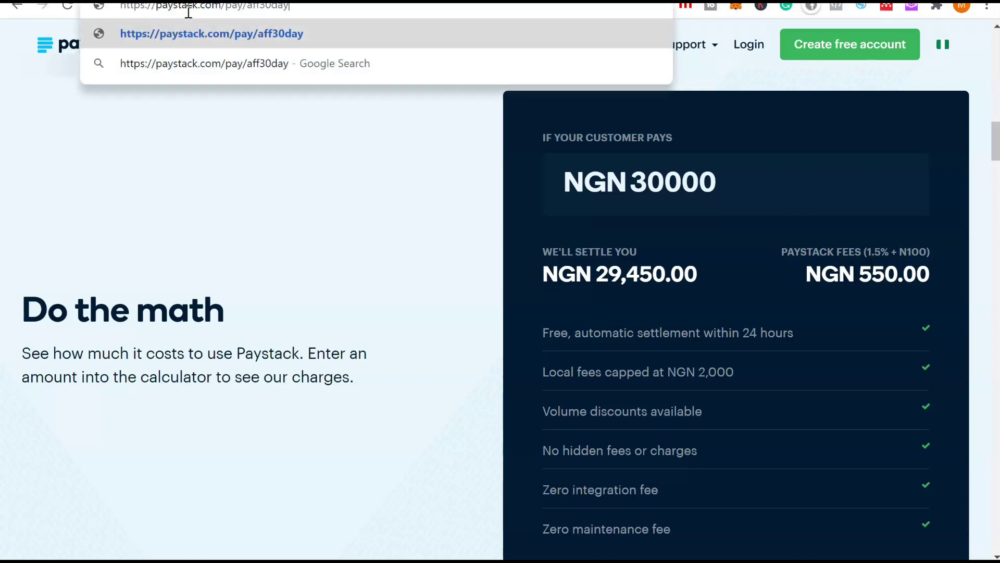
pyautogui.press('Return')
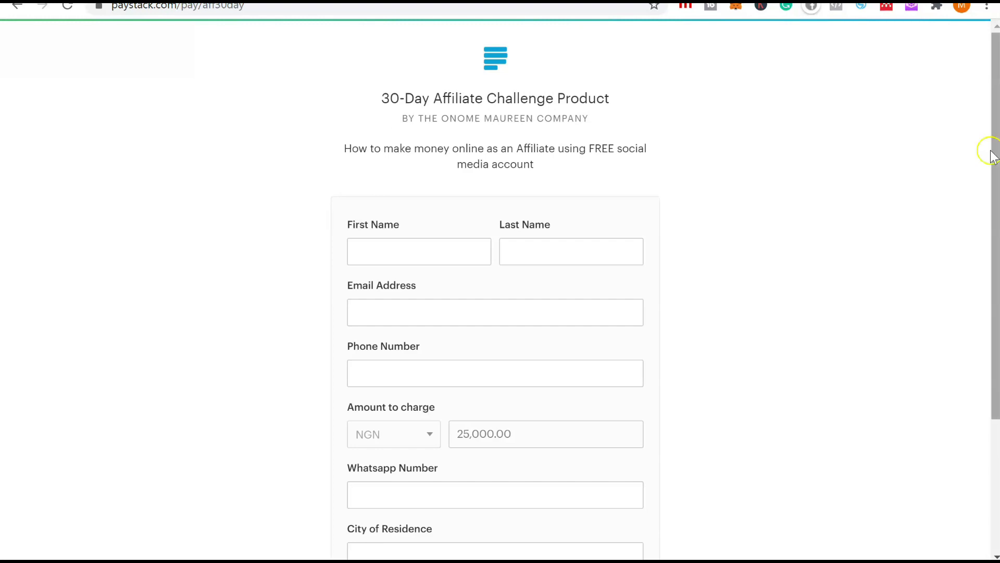
# - Fill in the customer's name, e-mail, phone and WhatsApp numbers, enter Lagos as City of Residence, and proceed to payment
pyautogui.moveTo(346, 146); pyautogui.dragTo(545, 176)
pyautogui.click(545, 176)
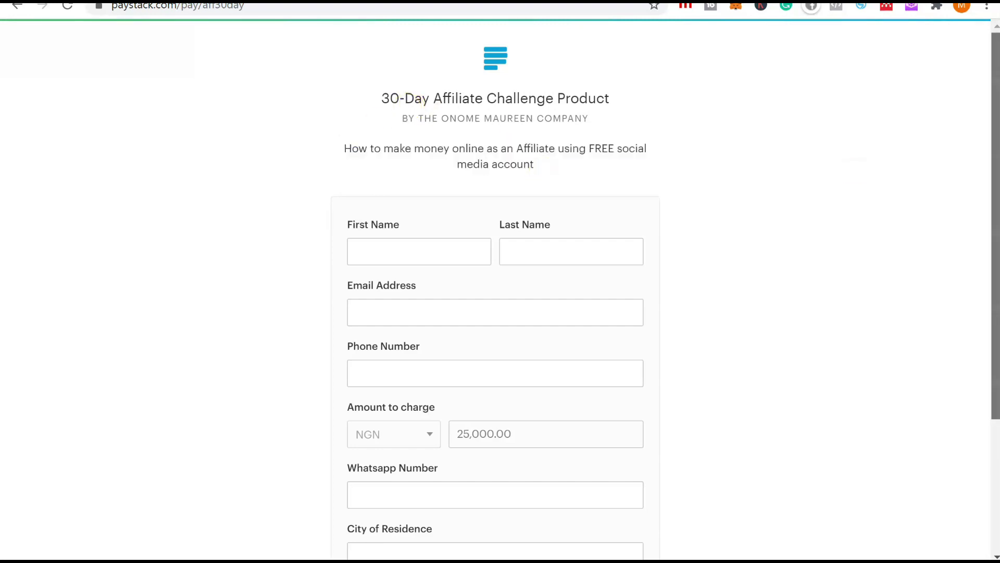
pyautogui.scroll(-2, 543, 172)
pyautogui.scroll(1, 542, 172)
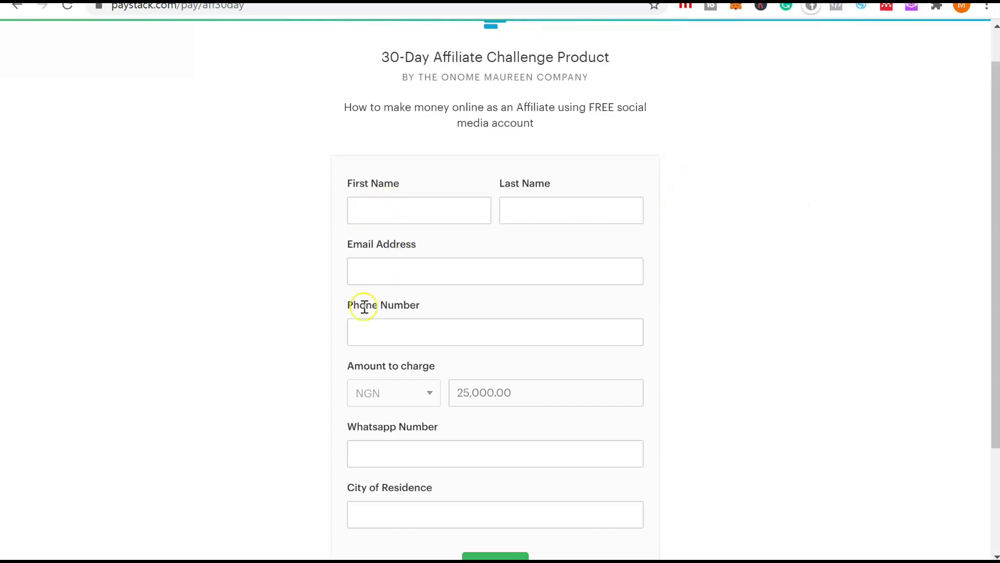
pyautogui.scroll(-2, 667, 264)
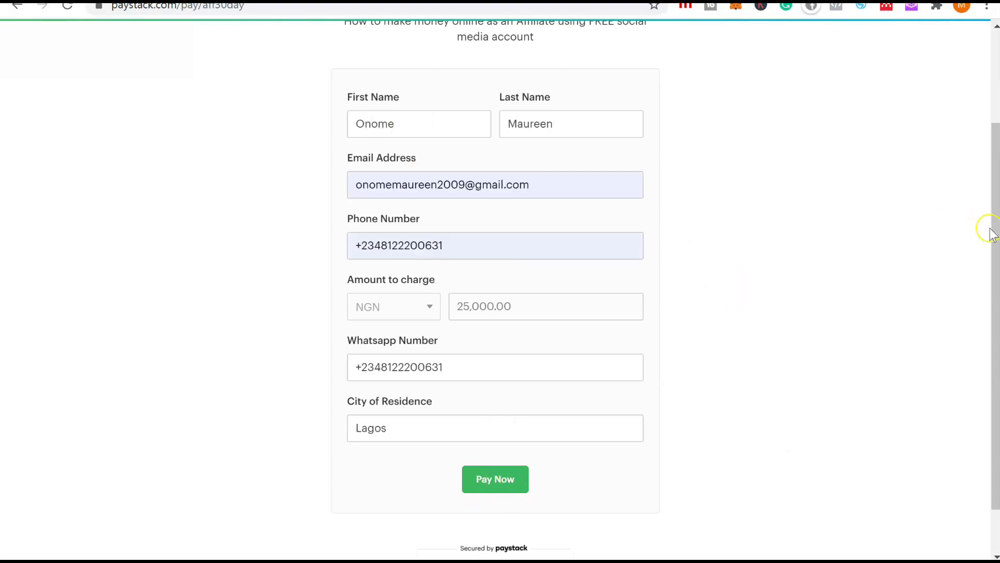
pyautogui.scroll(-1, 548, 384)
pyautogui.click(508, 439)
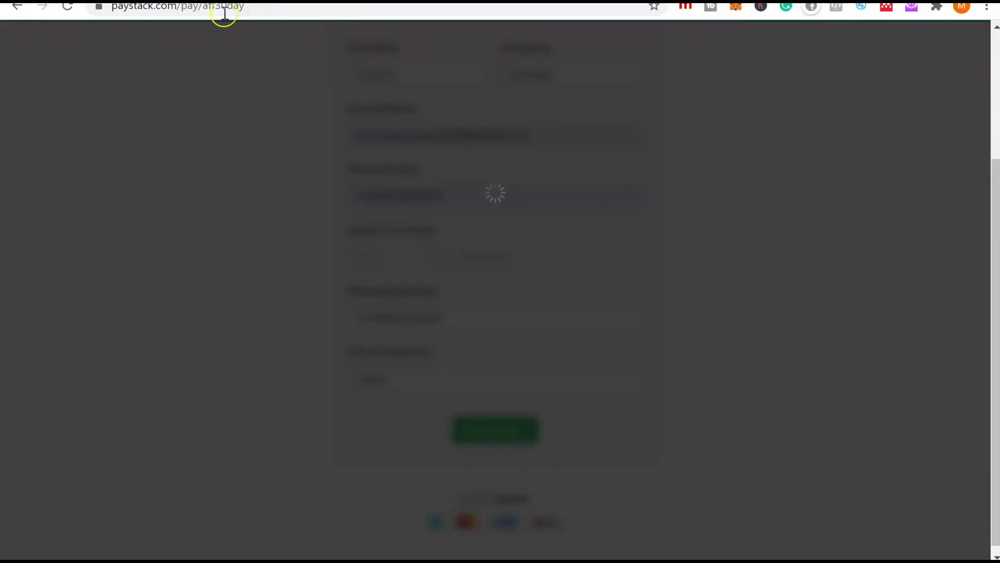
# - Examine the card and bank payment options in the checkout, including the list of banks to choose from
pyautogui.click(190, 223)
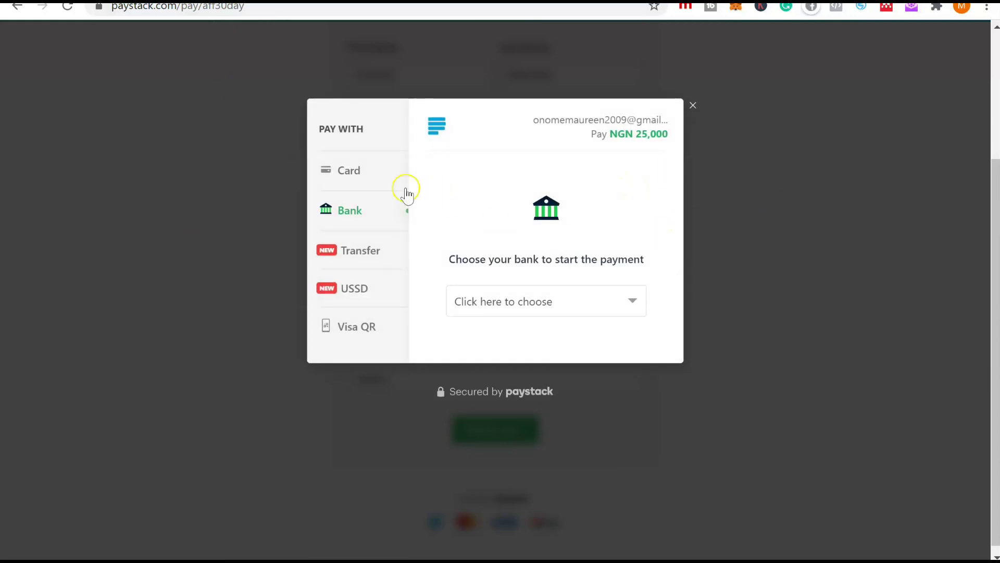
pyautogui.click(363, 179)
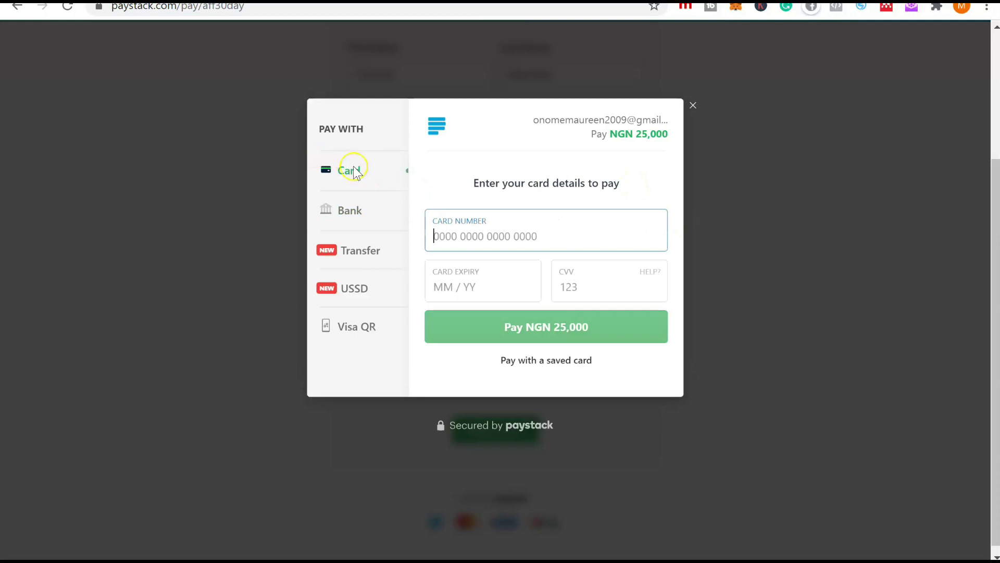
pyautogui.click(342, 204)
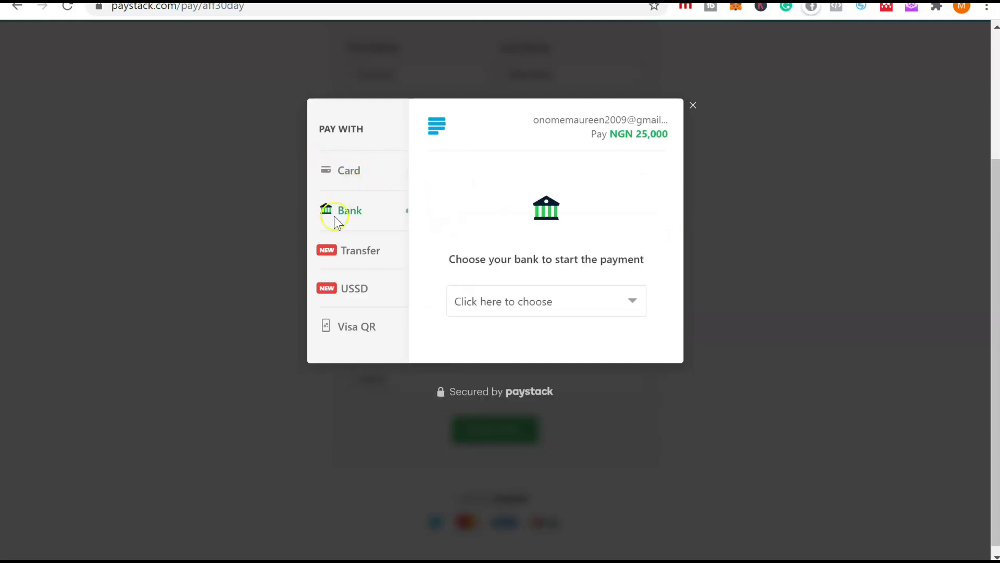
pyautogui.click(575, 307)
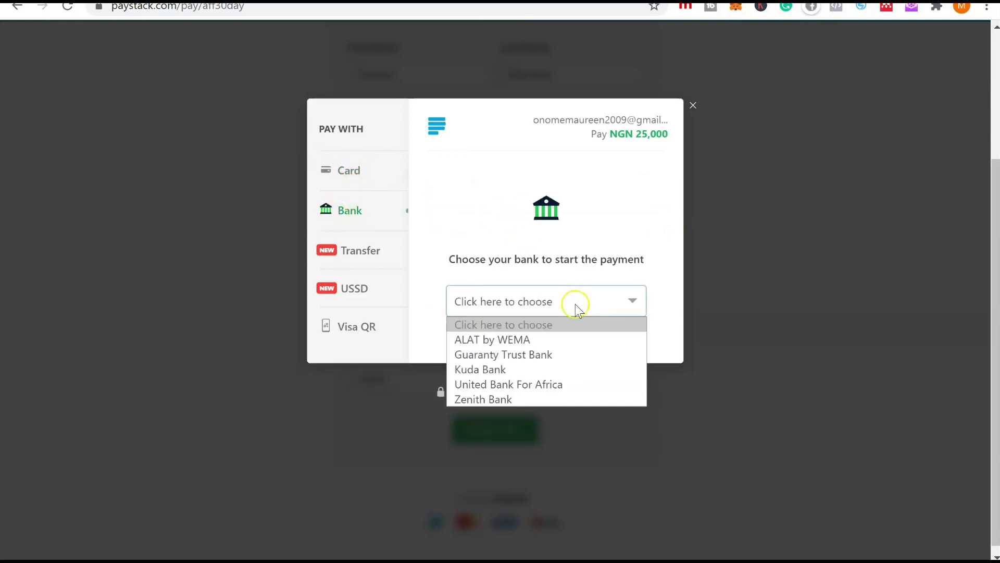
pyautogui.click(452, 213)
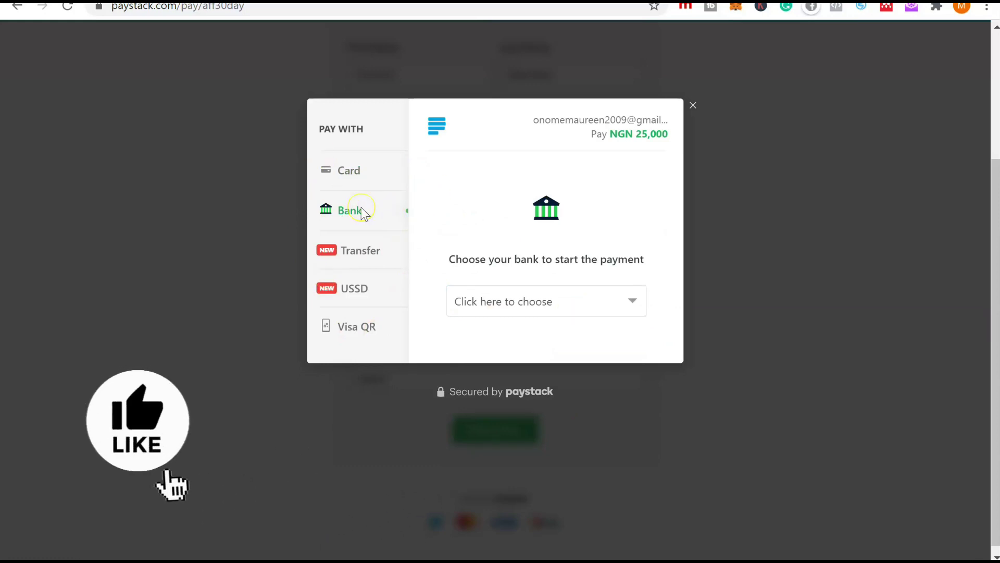